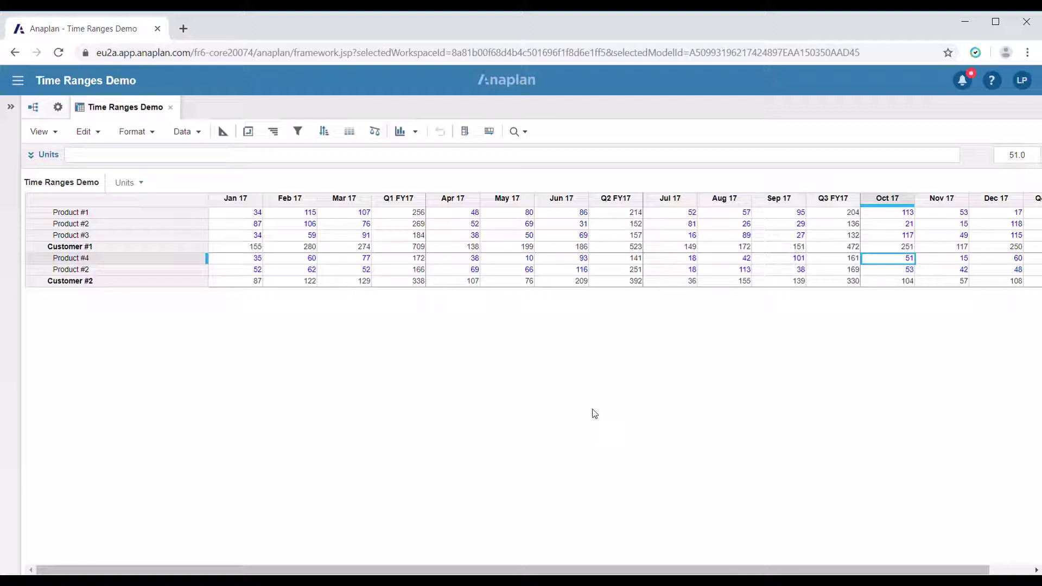
Open the model calendar in the model's Time settings.
{"action": "left_click", "coordinate": [59, 108]}
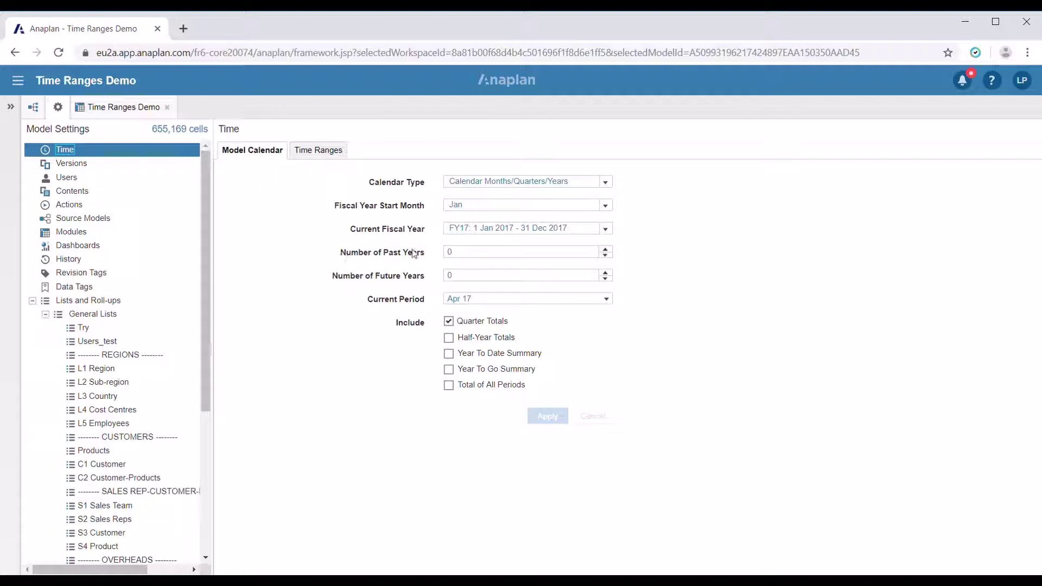
{"action": "left_click", "coordinate": [606, 249]}
{"action": "left_click", "coordinate": [606, 249]}
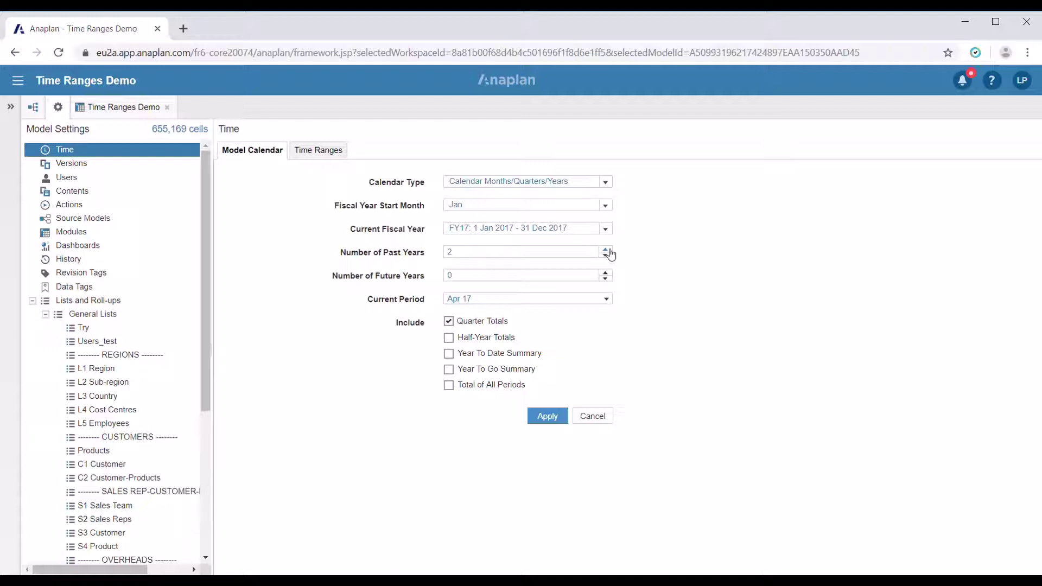
{"action": "left_click", "coordinate": [605, 254]}
{"action": "left_click", "coordinate": [608, 256]}
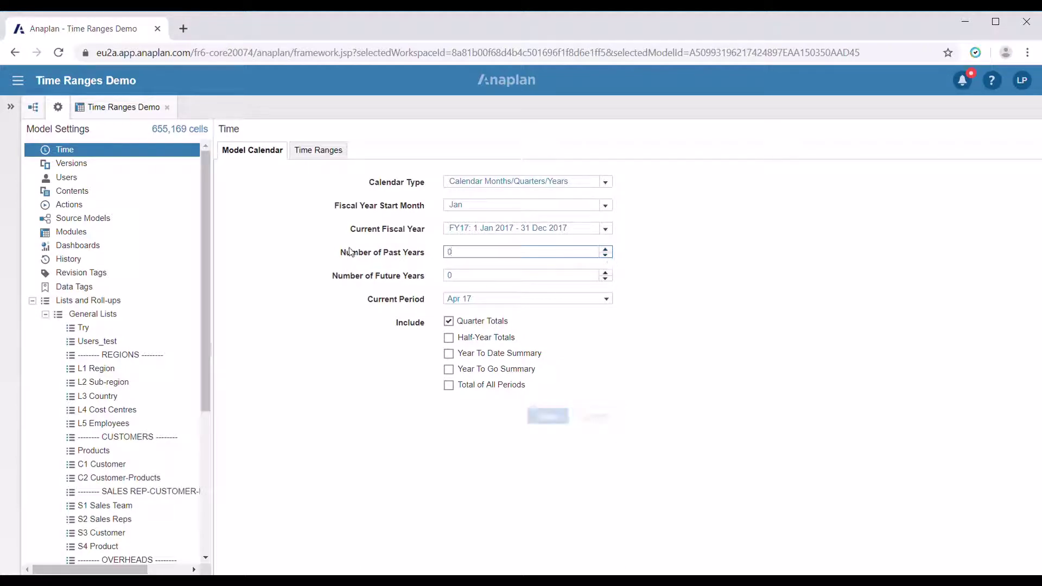
Start a new time range named FY15 - FY17, beginning FY15: 1 Jan 2015 and covering 3 periods.
{"action": "left_click", "coordinate": [322, 153]}
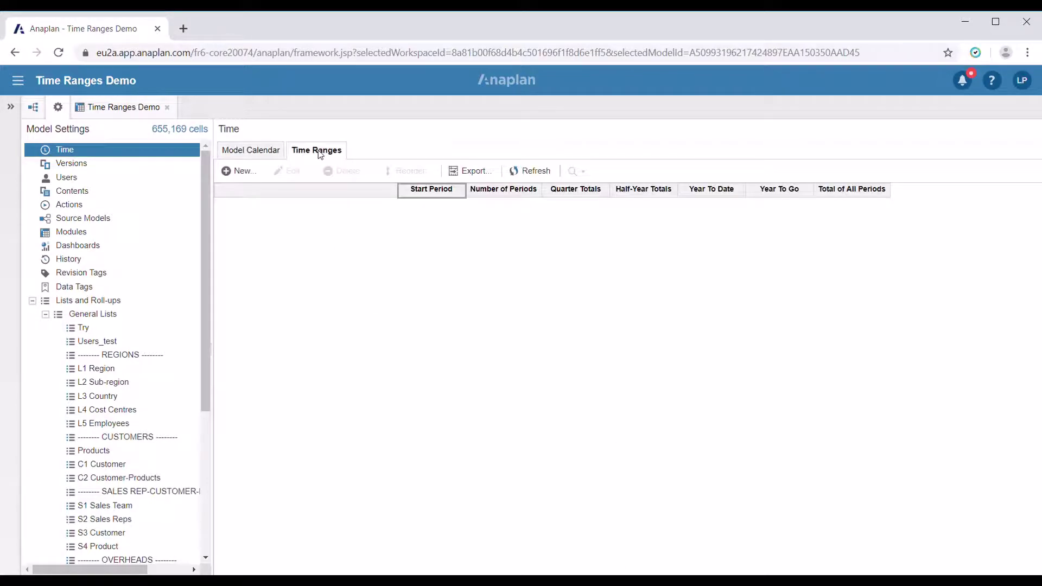
{"action": "left_click", "coordinate": [251, 172]}
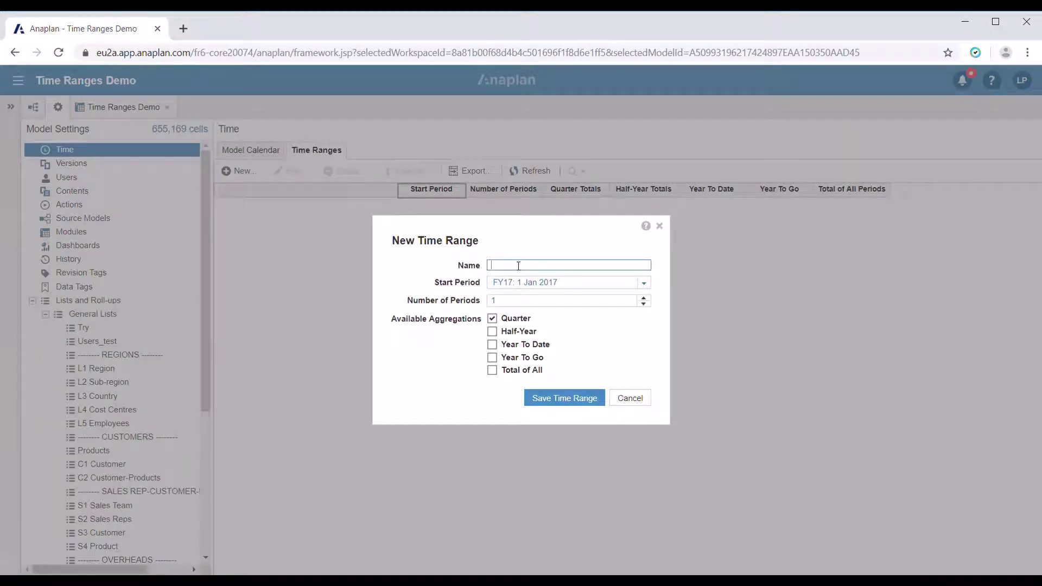
{"action": "type", "text": "FY15 - FY17"}
{"action": "left_click", "coordinate": [649, 287]}
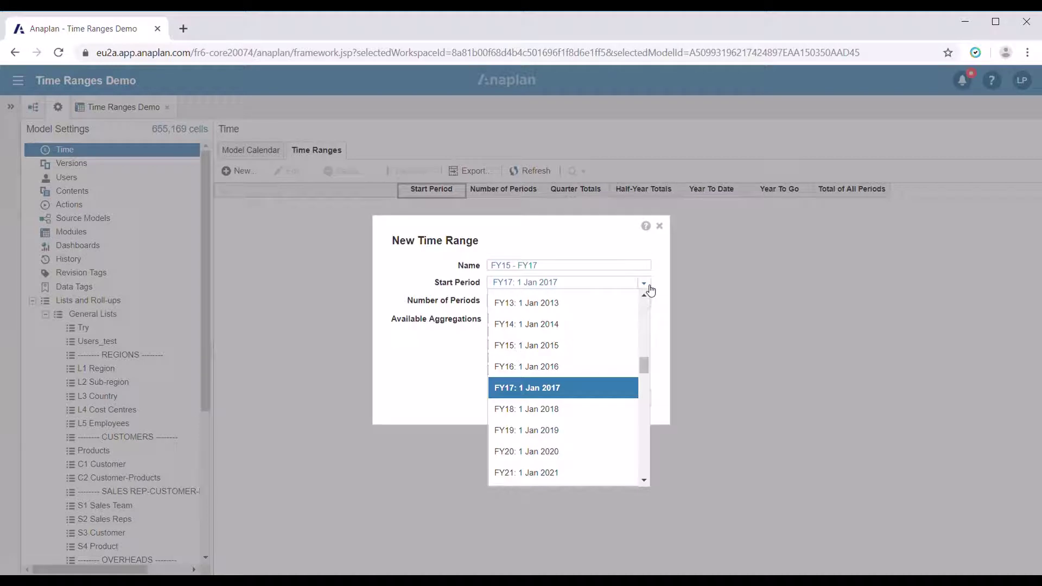
{"action": "left_click", "coordinate": [561, 346]}
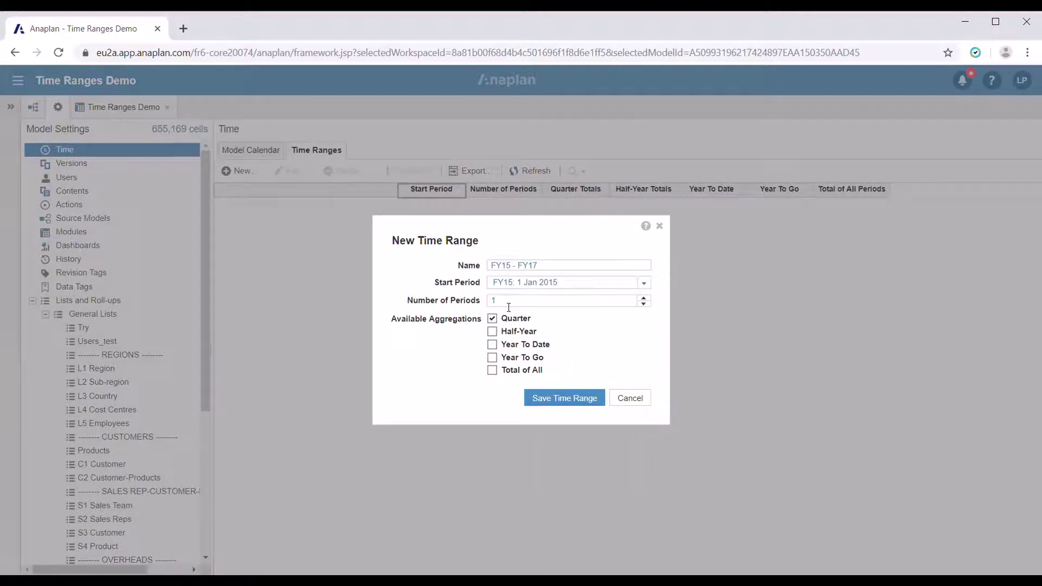
{"action": "left_click", "coordinate": [645, 300]}
{"action": "left_click", "coordinate": [645, 299]}
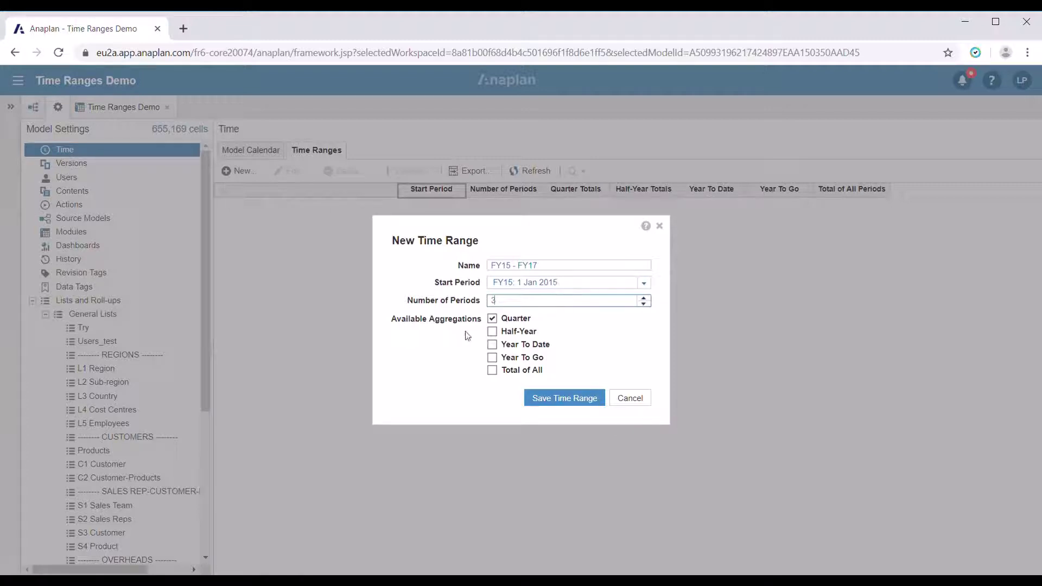
Turn off Quarter aggregation, enable Half-Year and Year To Date aggregations, and save the time range.
{"action": "left_click", "coordinate": [491, 318]}
{"action": "left_click", "coordinate": [492, 331]}
{"action": "left_click", "coordinate": [492, 345]}
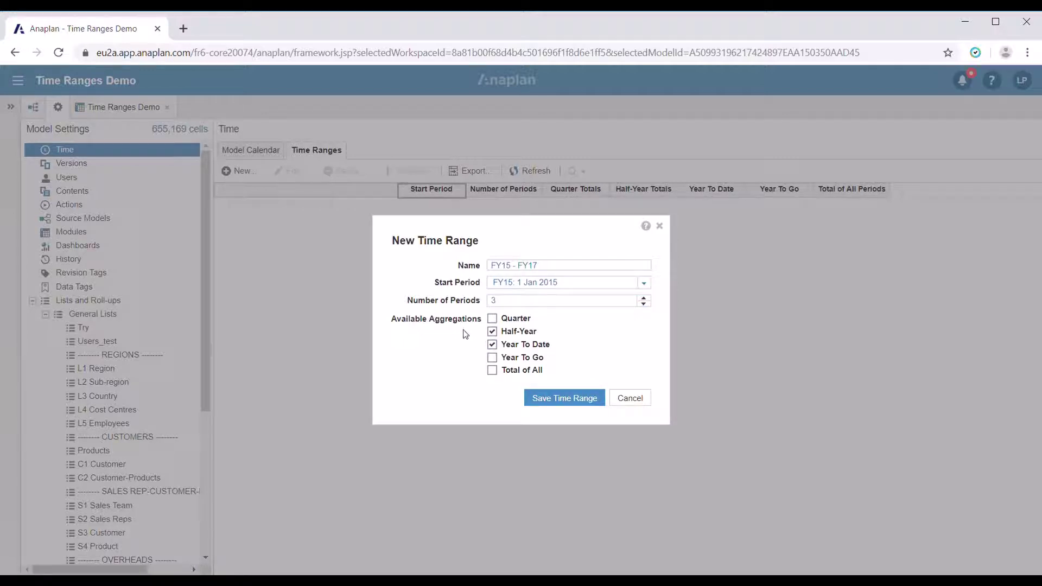
{"action": "left_click", "coordinate": [559, 402]}
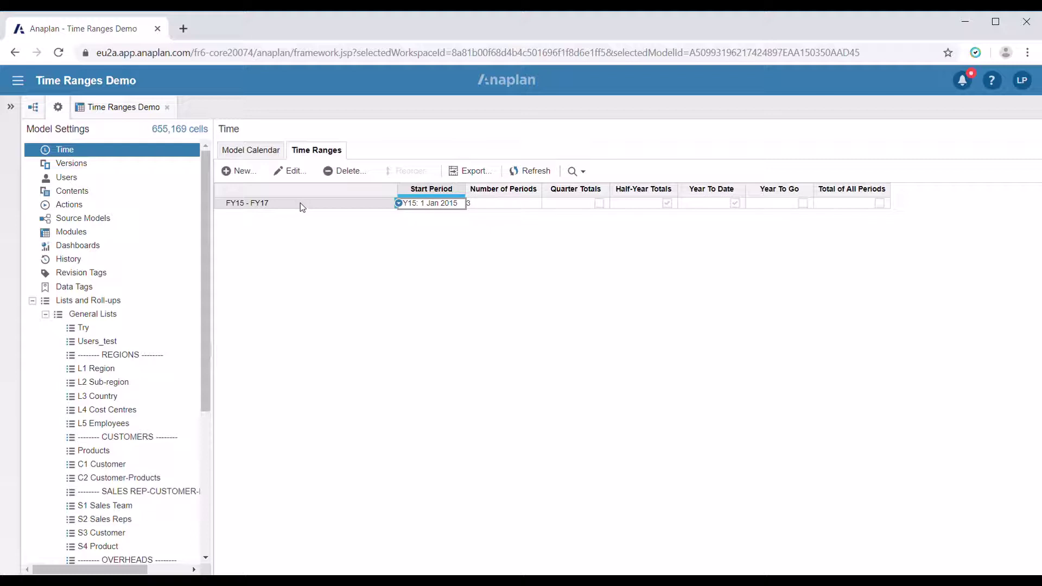
Review the editable settings of the FY15 - FY17 time range.
{"action": "left_click", "coordinate": [294, 171]}
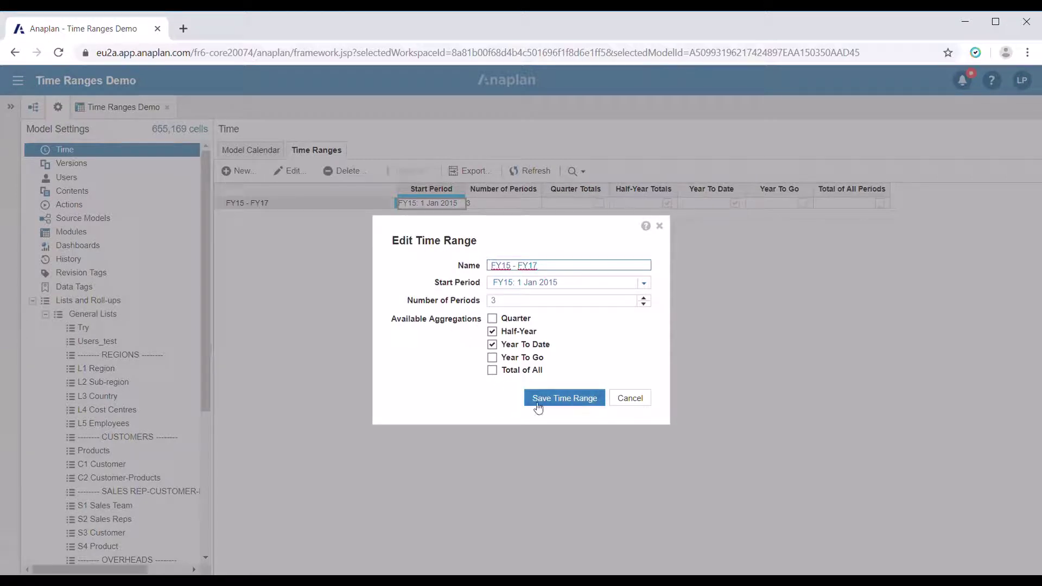
{"action": "left_click", "coordinate": [567, 404]}
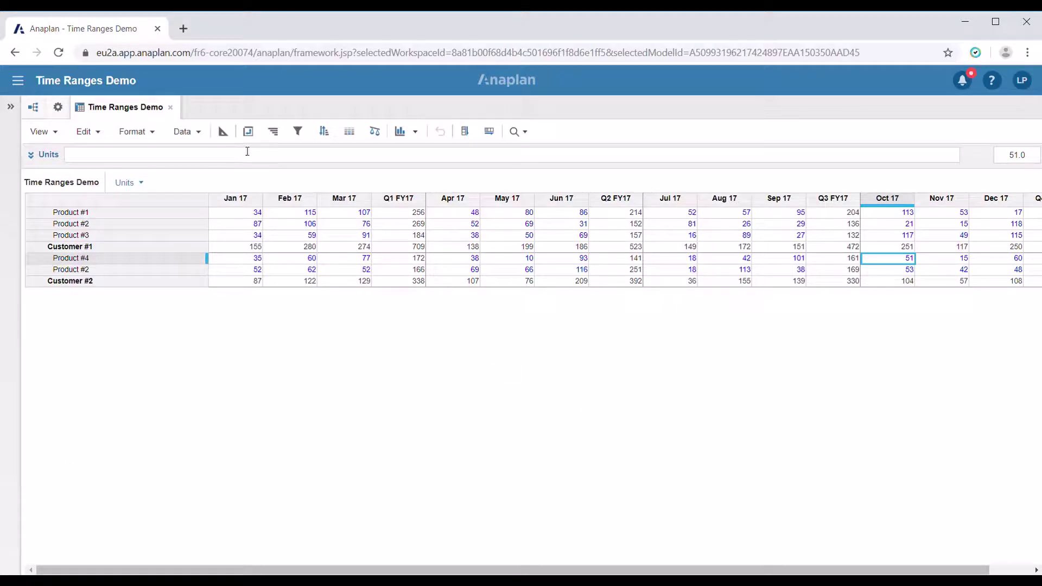
In the Time Ranges Demo module's blueprint, assign the FY15 - FY17 time range to the module and its Units line item.
{"action": "left_click", "coordinate": [232, 134]}
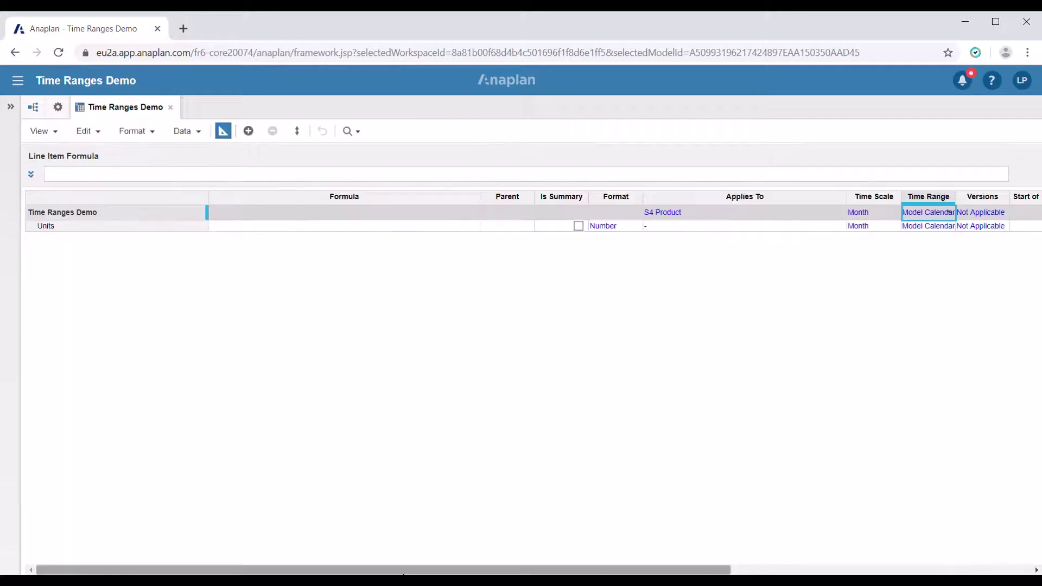
{"action": "left_click_drag", "start_coordinate": [408, 571], "coordinate": [462, 572]}
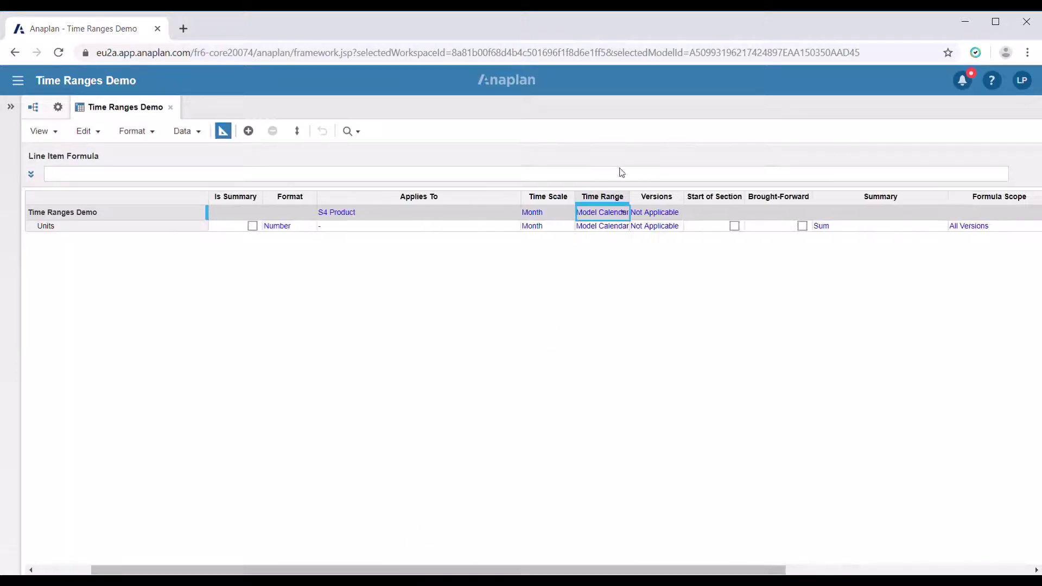
{"action": "left_click", "coordinate": [629, 216]}
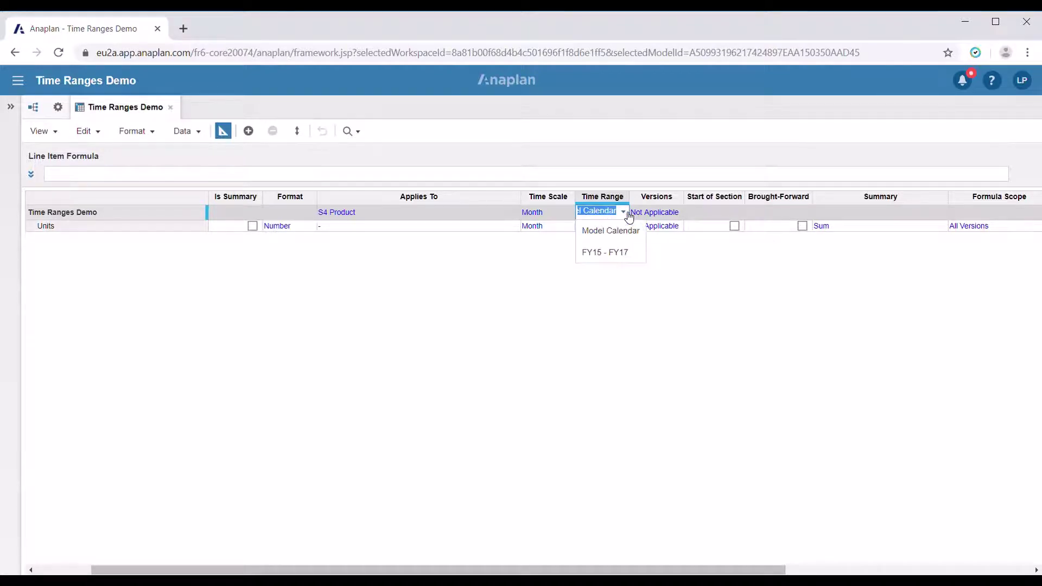
{"action": "left_click", "coordinate": [641, 257]}
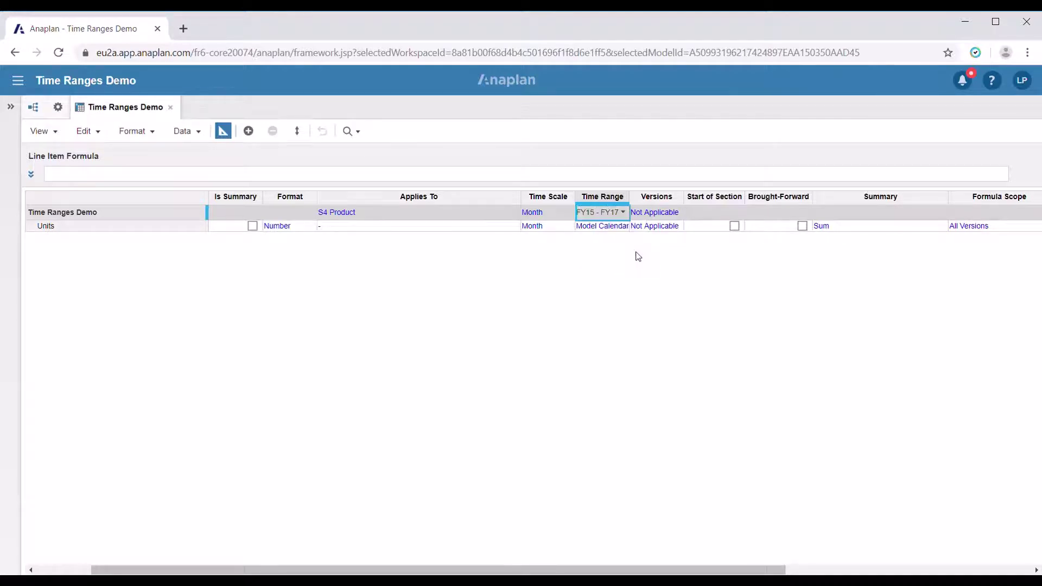
{"action": "left_click", "coordinate": [621, 228]}
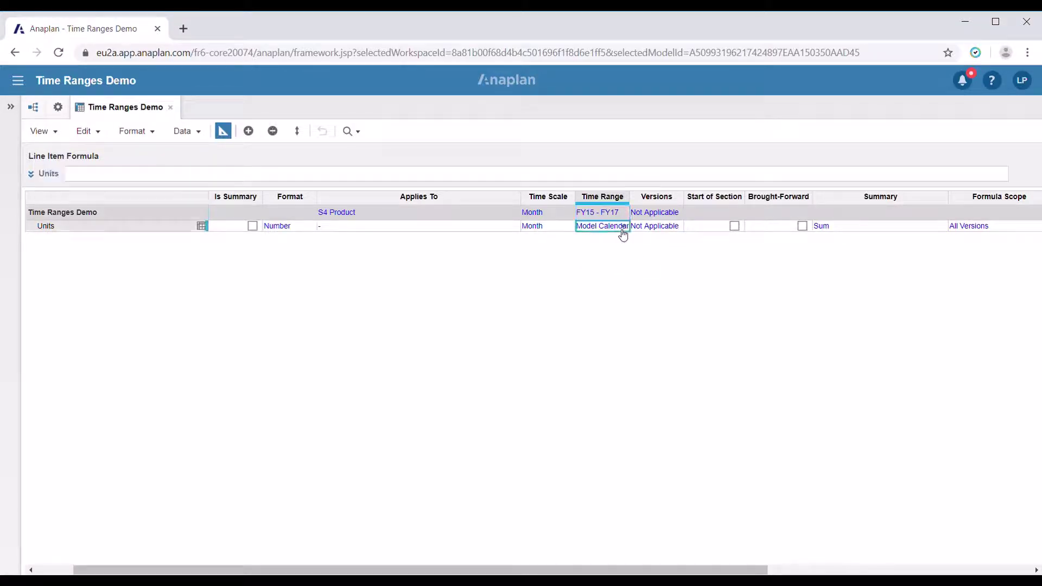
{"action": "left_click", "coordinate": [625, 228]}
{"action": "left_click", "coordinate": [623, 263]}
{"action": "left_click", "coordinate": [223, 132]}
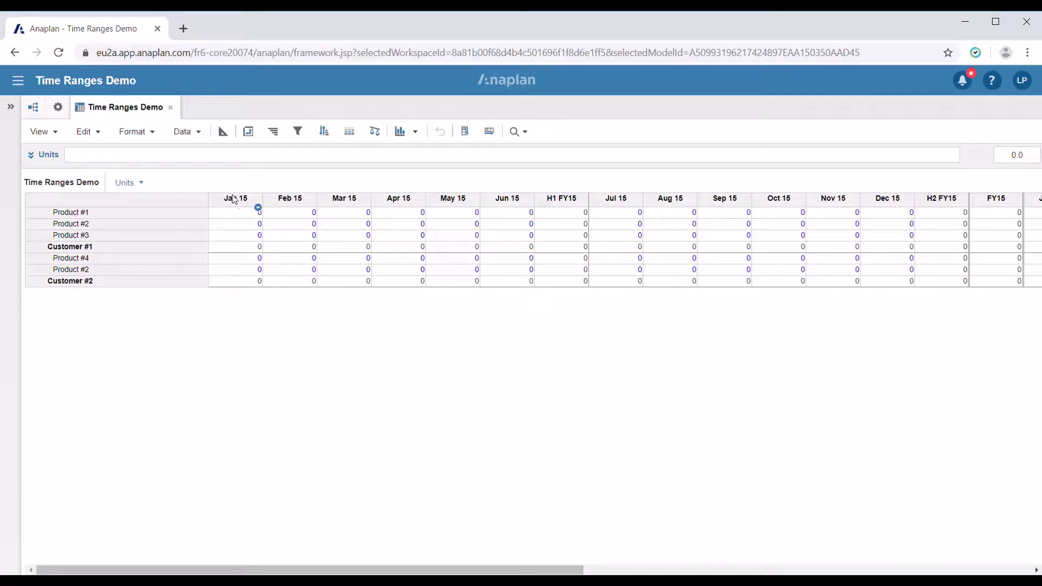
Examine the Time Ranges Demo module's data from Jan 15 through the end of FY17.
{"action": "left_click_drag", "start_coordinate": [316, 571], "coordinate": [928, 535]}
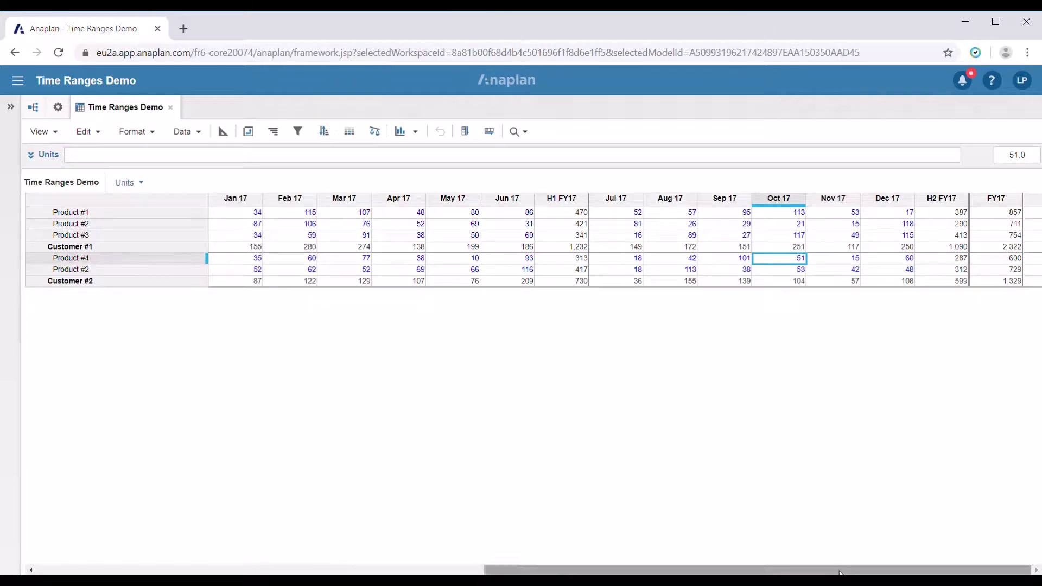
{"action": "left_click_drag", "start_coordinate": [839, 572], "coordinate": [901, 556]}
{"action": "key", "text": "alt"}
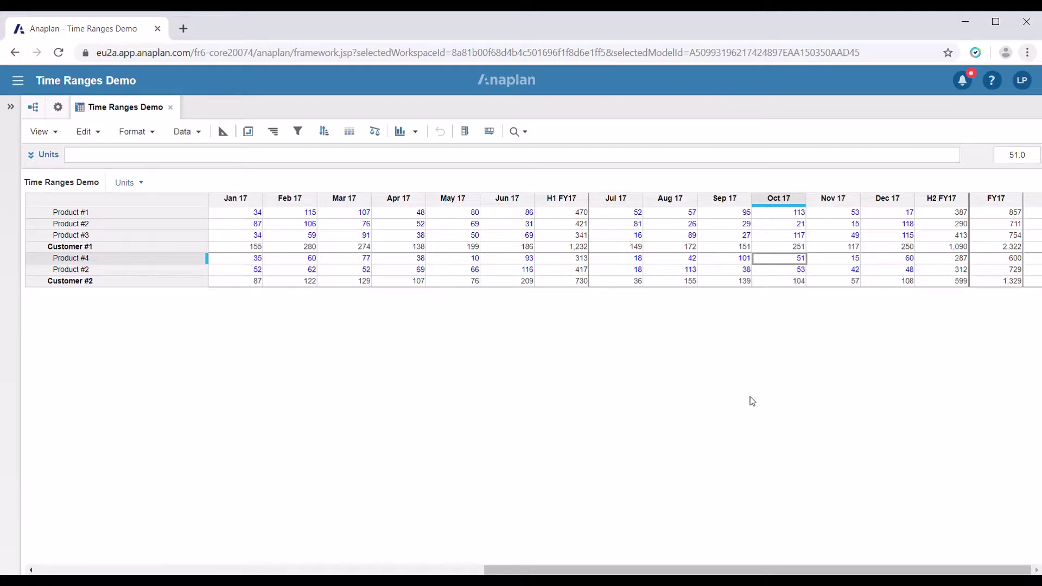
Start a new module and replace the default Time dimension in its columns with the FY15 - FY17 time range.
{"action": "left_click", "coordinate": [69, 104]}
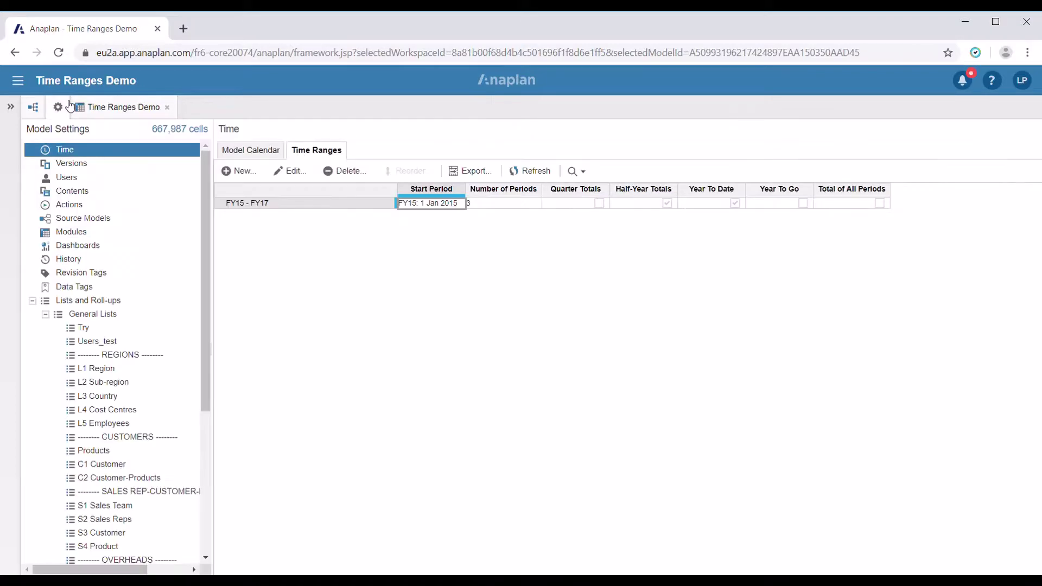
{"action": "left_click", "coordinate": [72, 231]}
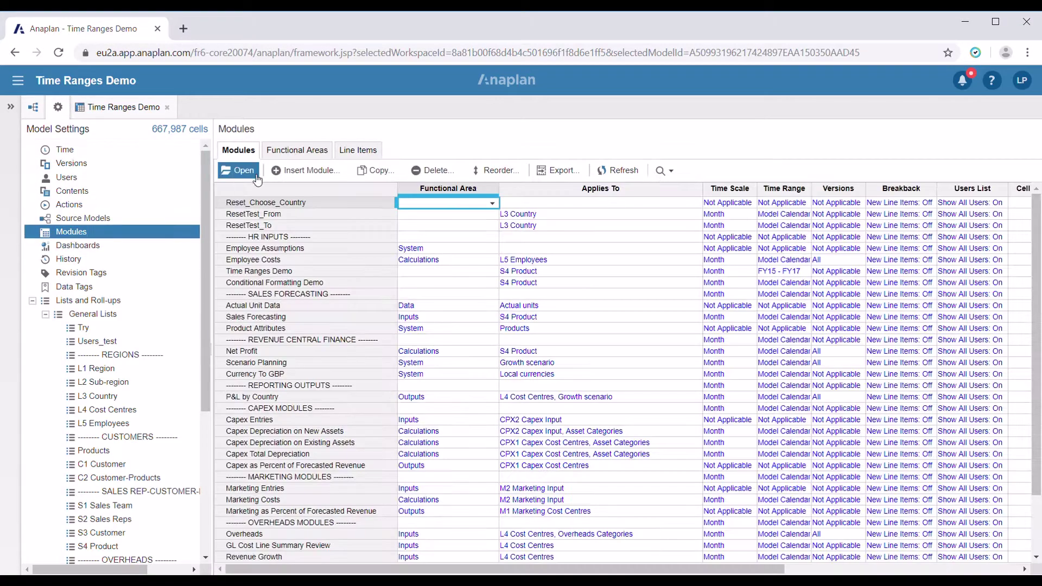
{"action": "left_click", "coordinate": [277, 170]}
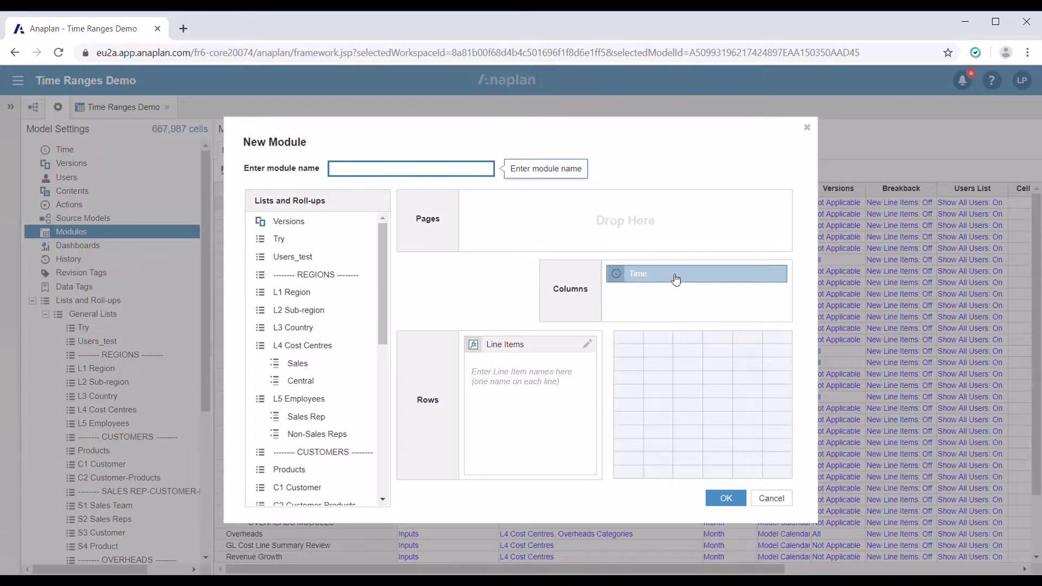
{"action": "left_click_drag", "start_coordinate": [674, 278], "coordinate": [326, 310]}
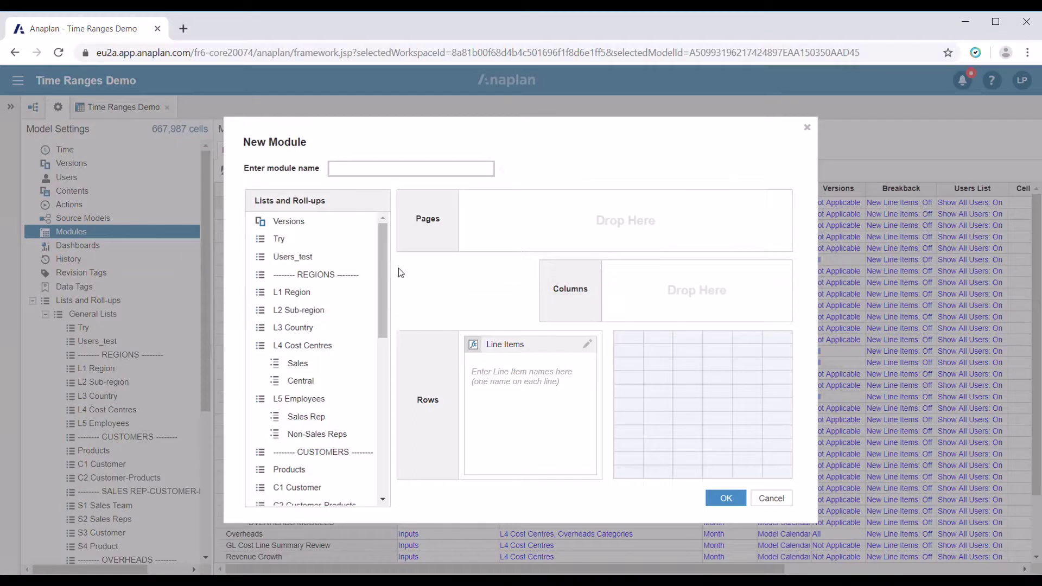
{"action": "left_click_drag", "start_coordinate": [381, 255], "coordinate": [379, 443]}
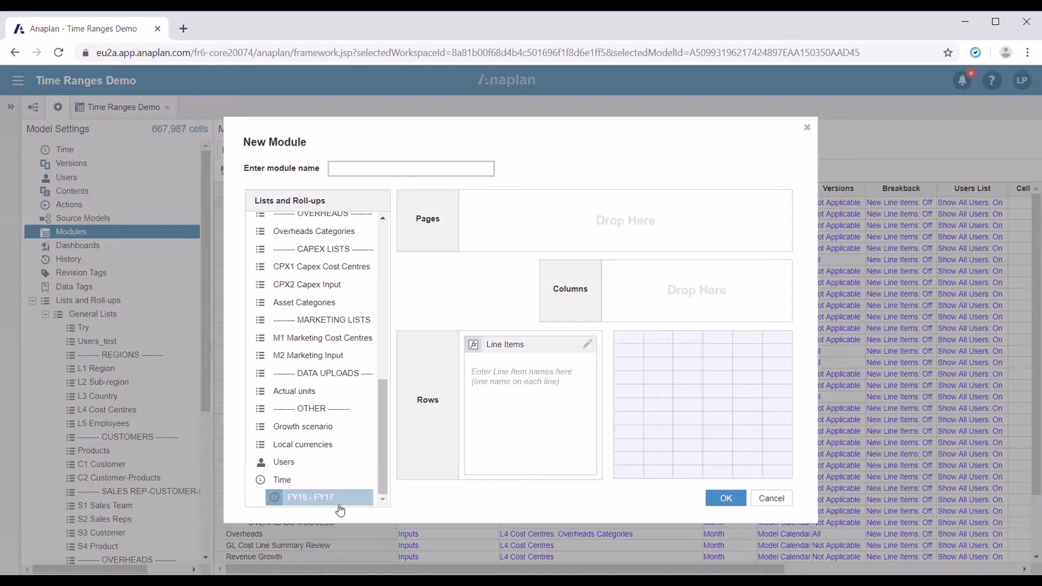
{"action": "left_click_drag", "start_coordinate": [322, 503], "coordinate": [663, 290]}
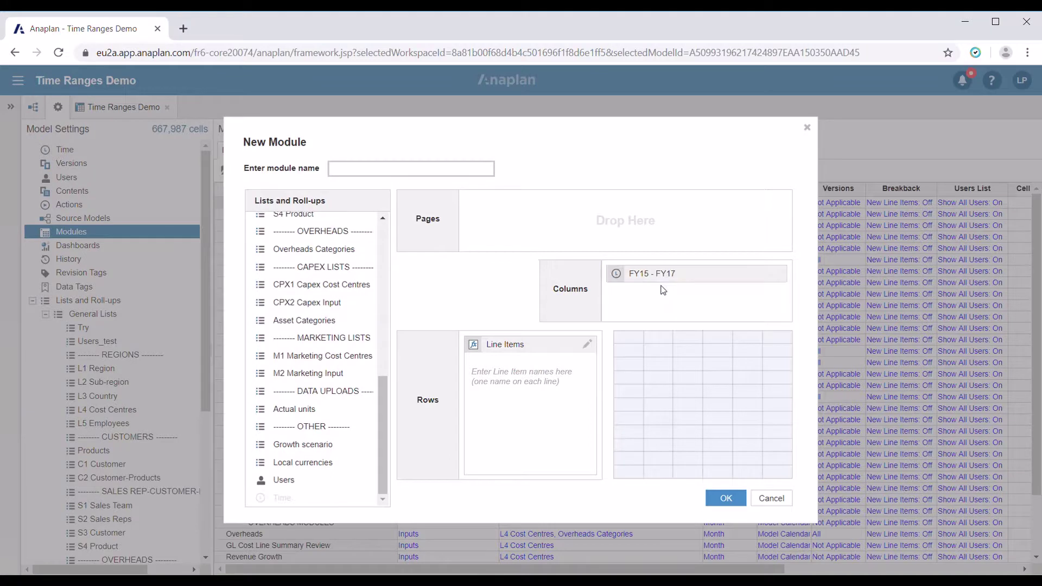